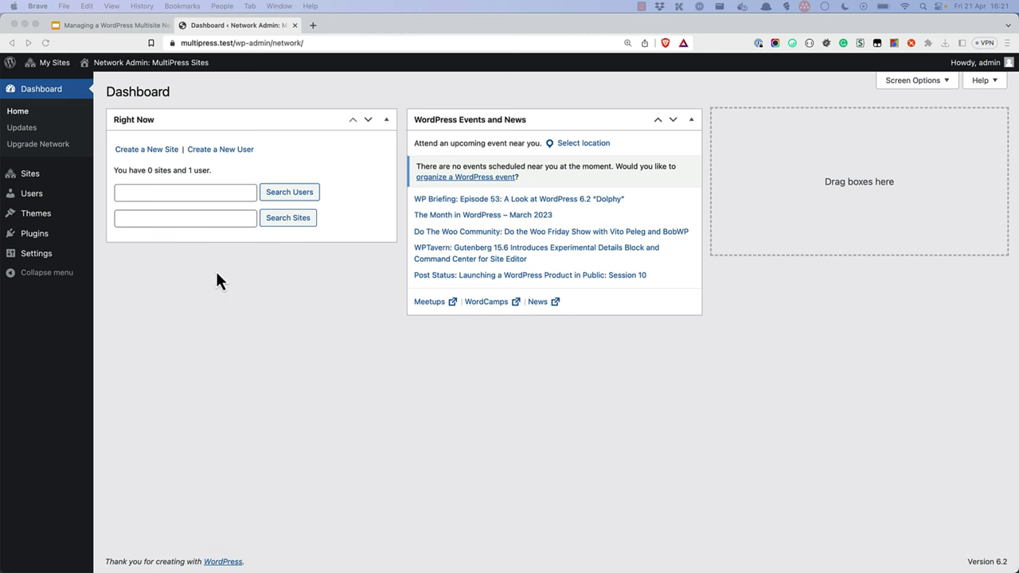
Browse the network's Sites, Users, Themes and Plugins admin pages
click(30, 174)
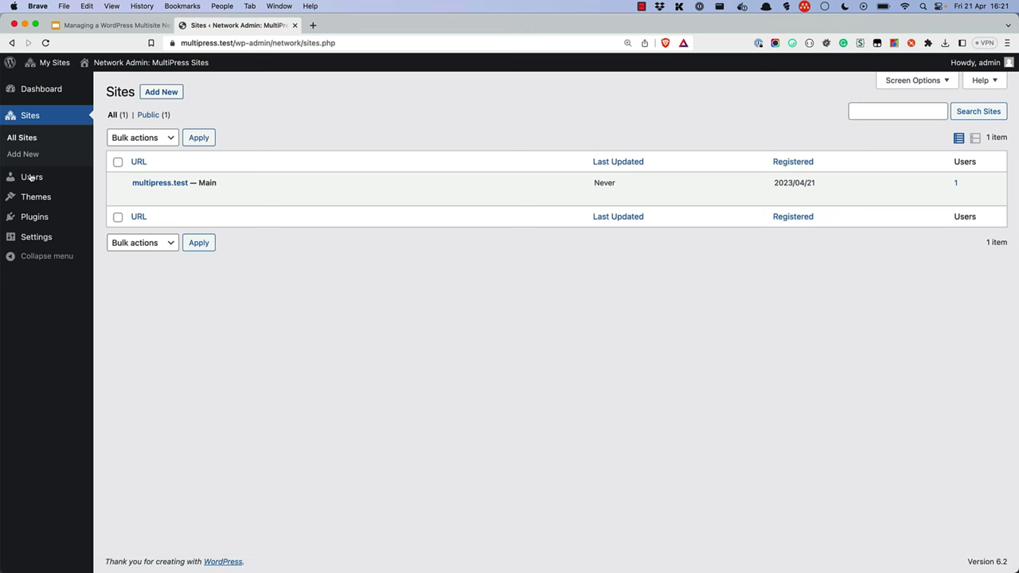
click(31, 177)
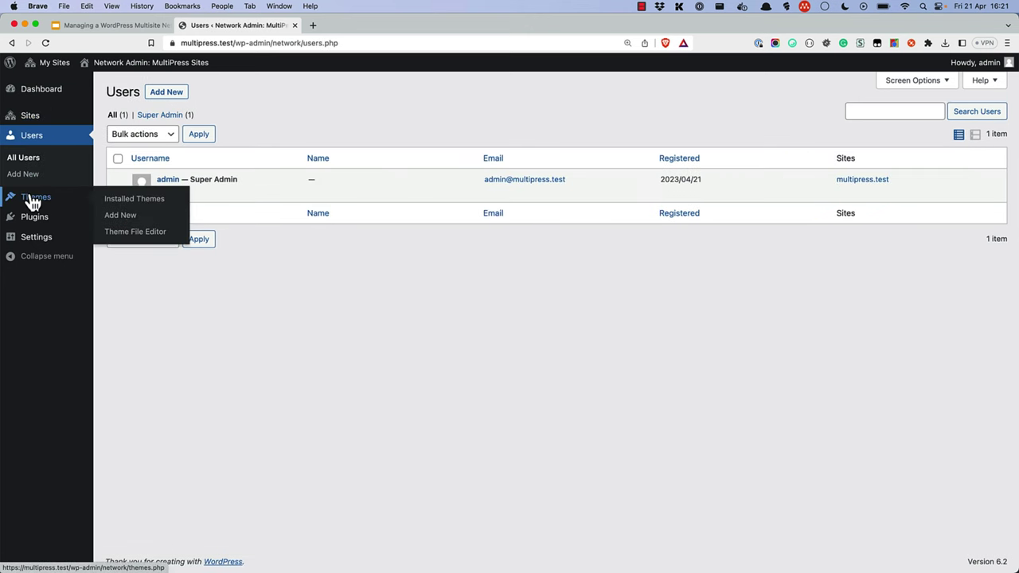
click(30, 199)
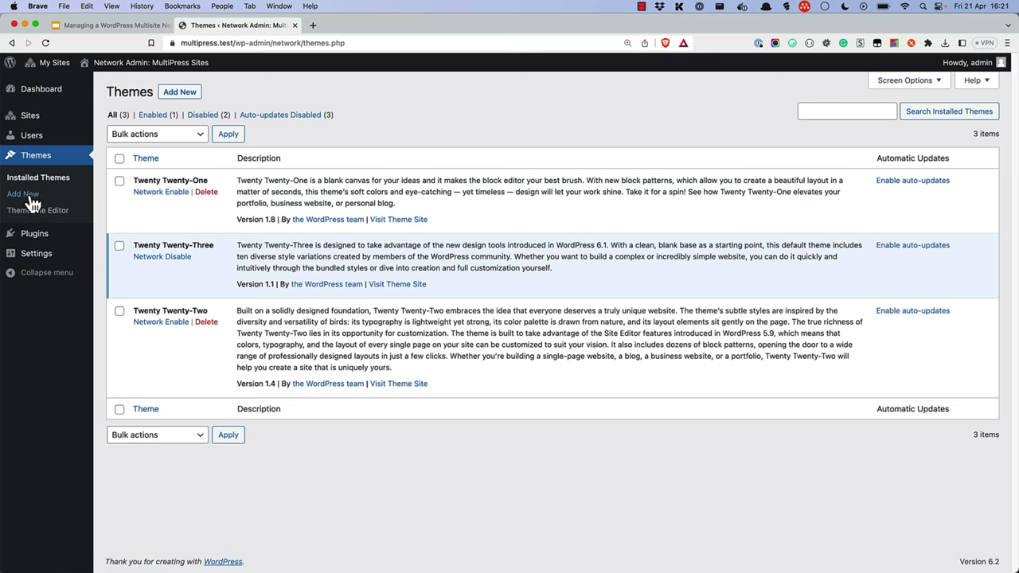
click(34, 239)
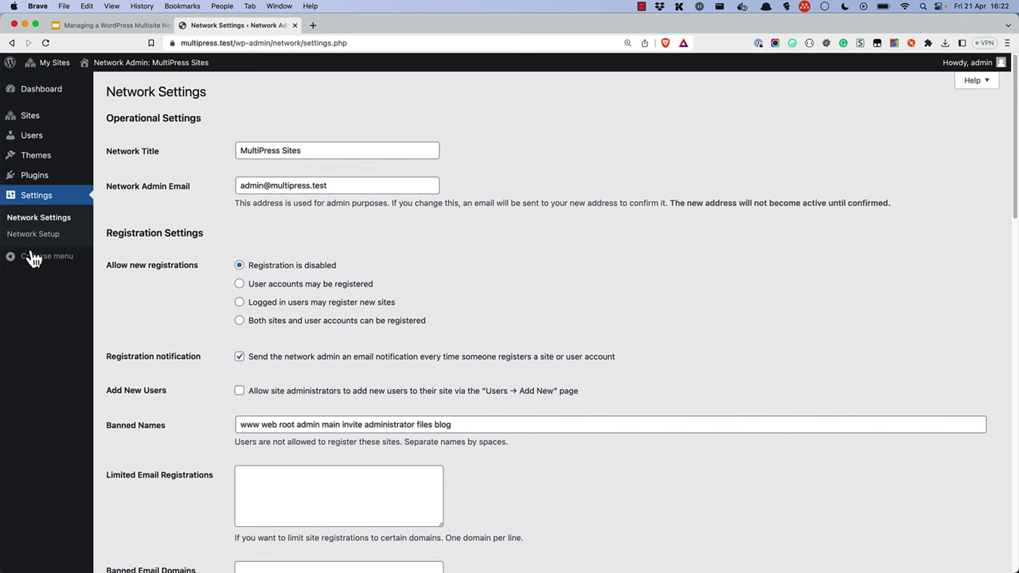
Select 'Both sites and user accounts can be registered' and scroll through the new-site defaults
click(241, 322)
scroll(243, 329, down, 2)
scroll(242, 322, down, 3)
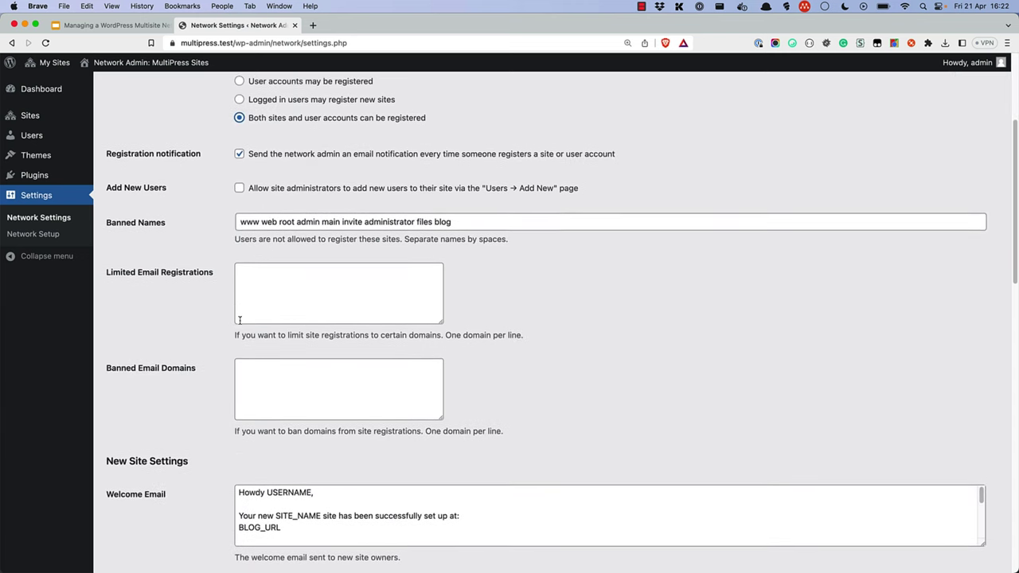
scroll(240, 320, down, 1)
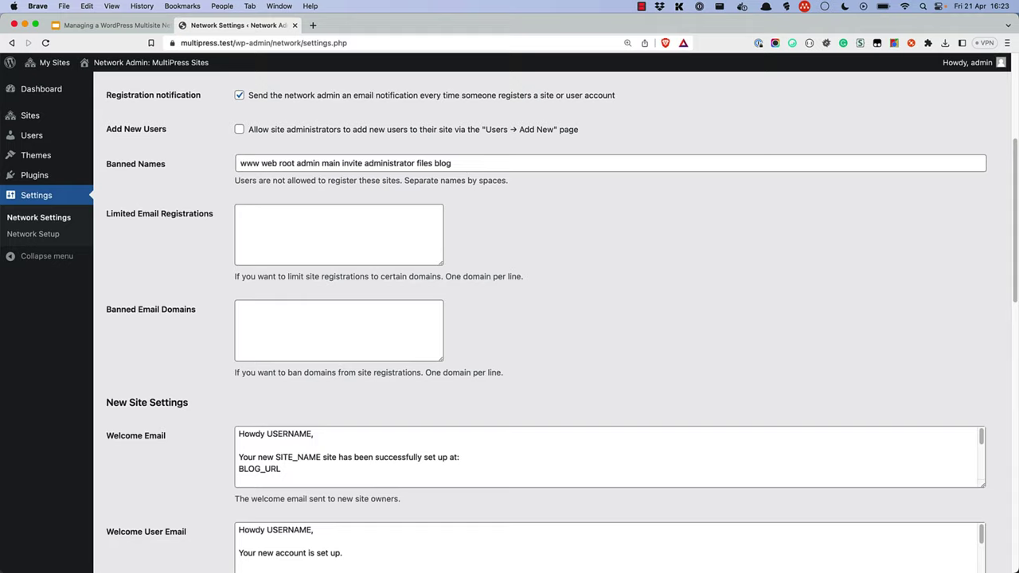
scroll(546, 318, down, 5)
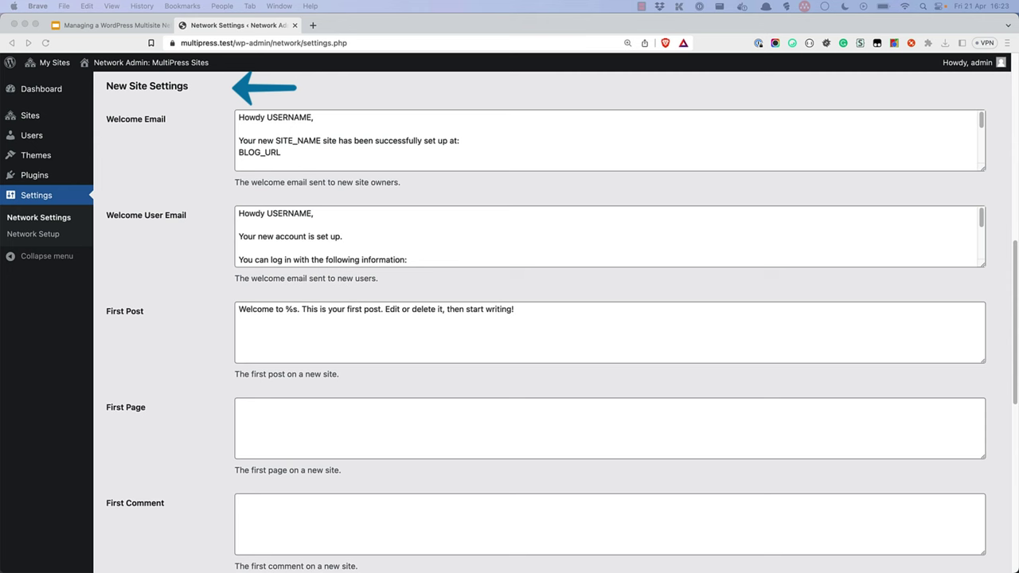
scroll(546, 318, down, 10)
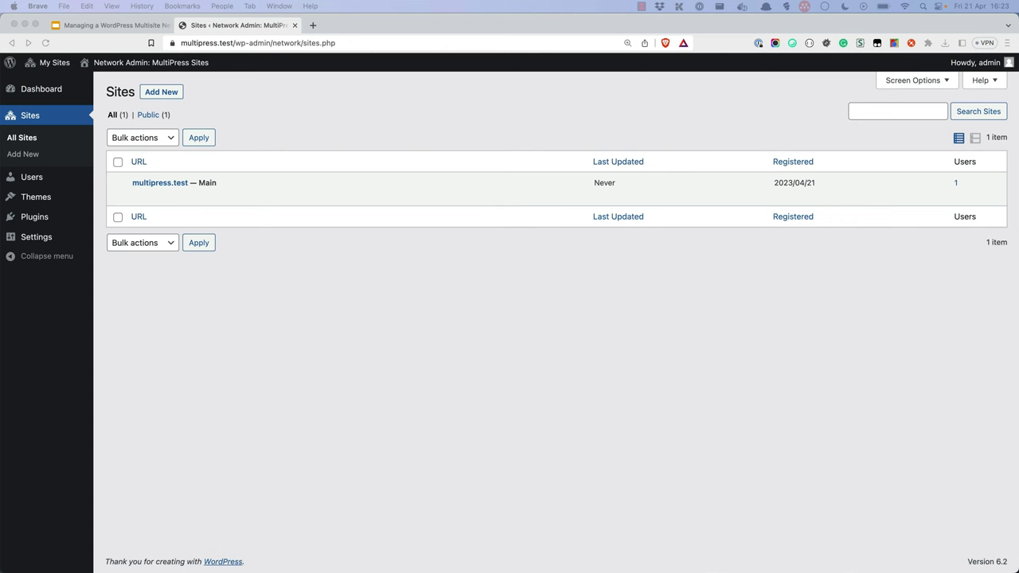
click(162, 92)
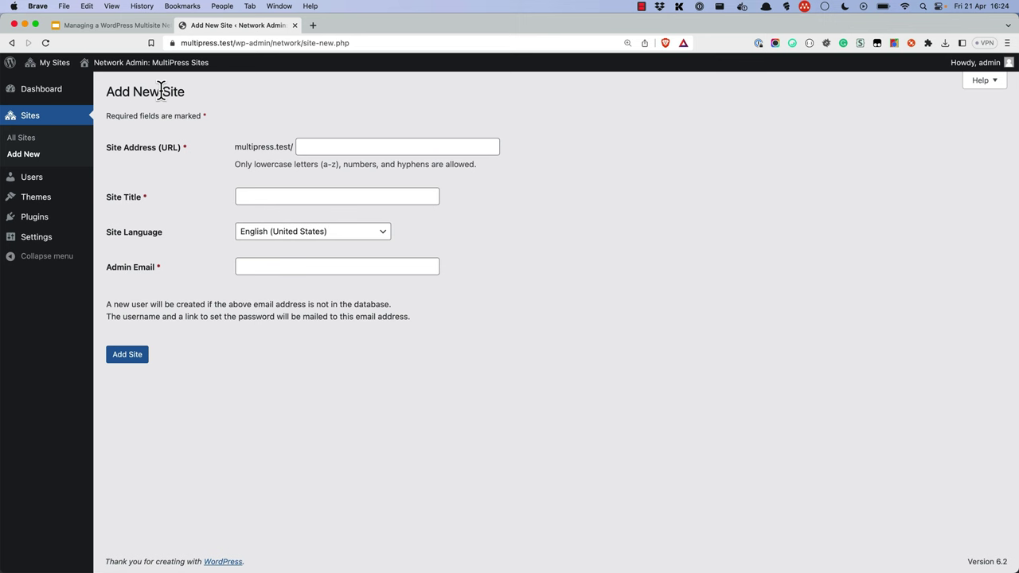
click(318, 147)
text(bob)
key(Tab)
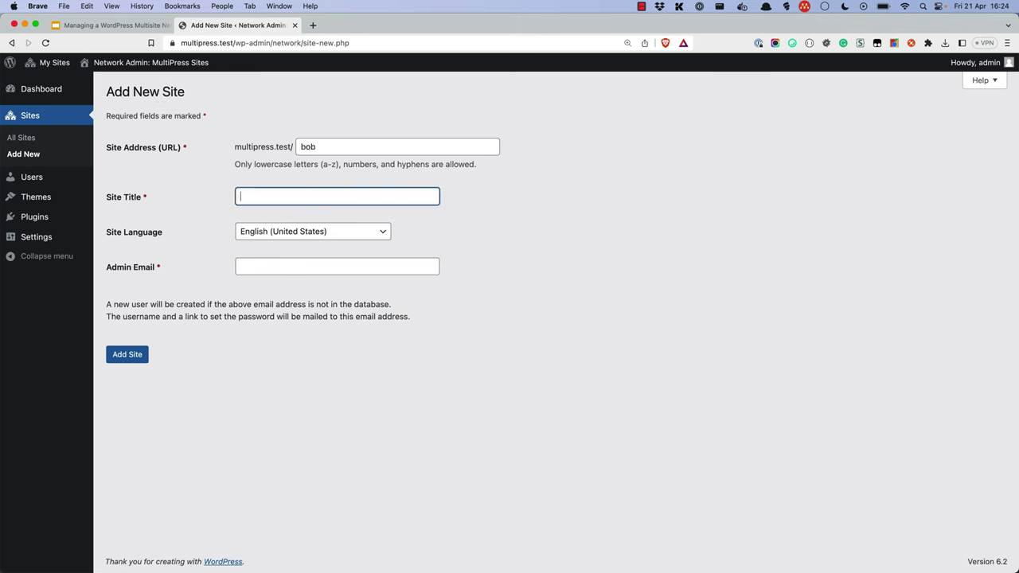
text(Bob's Site)
key(Tab)
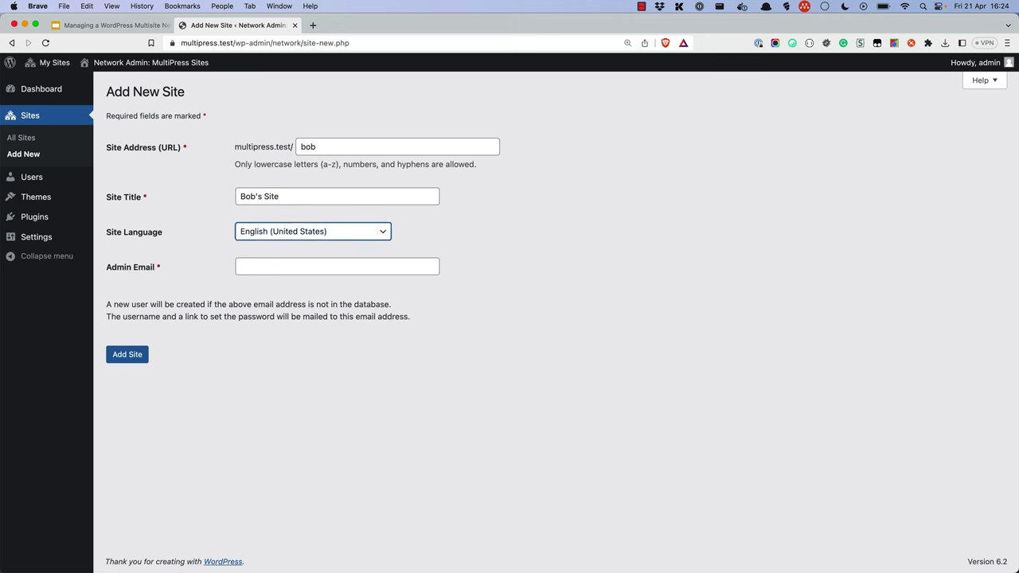
key(Tab)
text(bob@bobp)
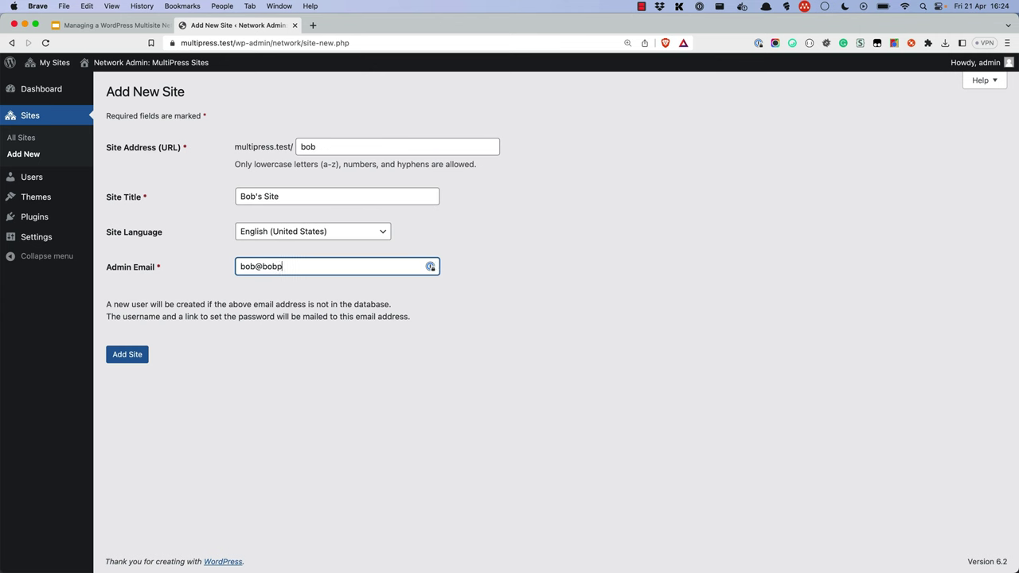
text(ress.test)
click(130, 355)
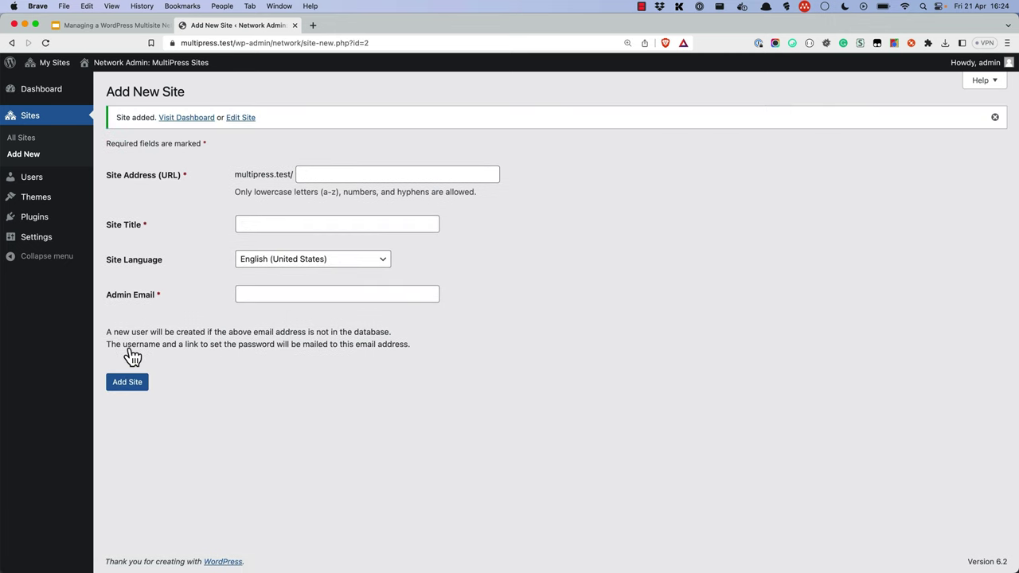
Edit multipress.test/bob from All Sites and view its Users tab listing bob as Administrator
click(24, 138)
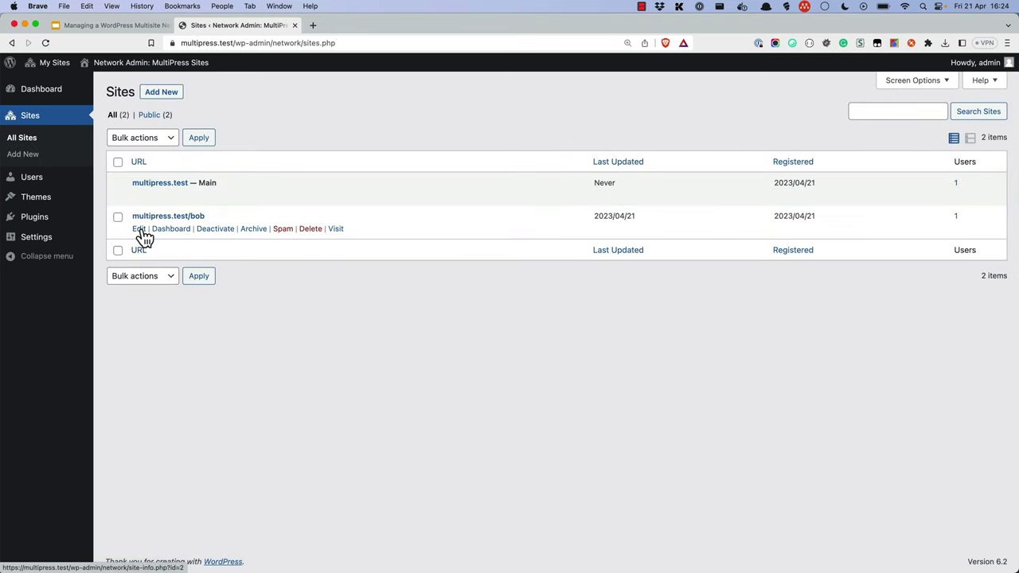
click(140, 230)
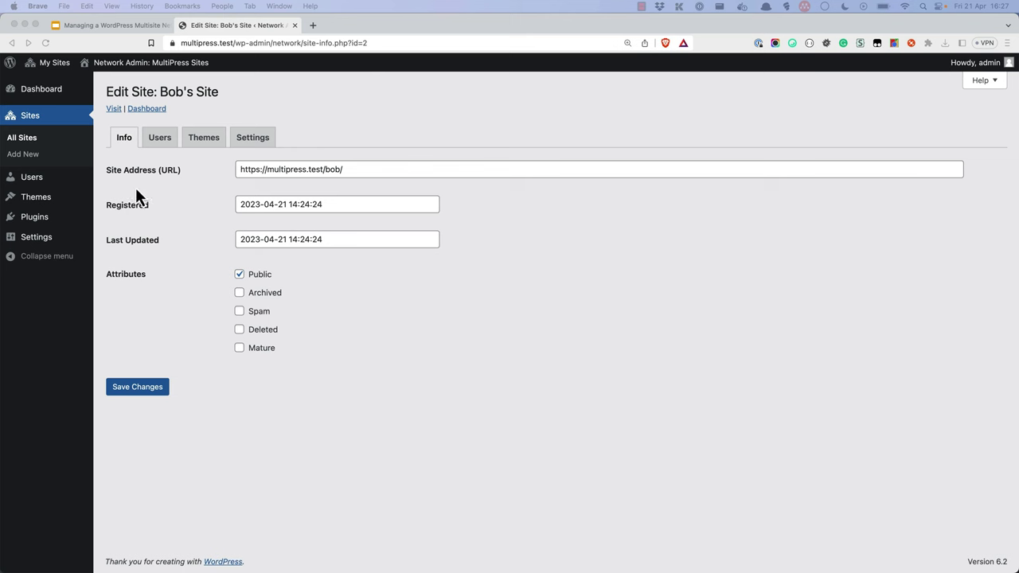
click(159, 140)
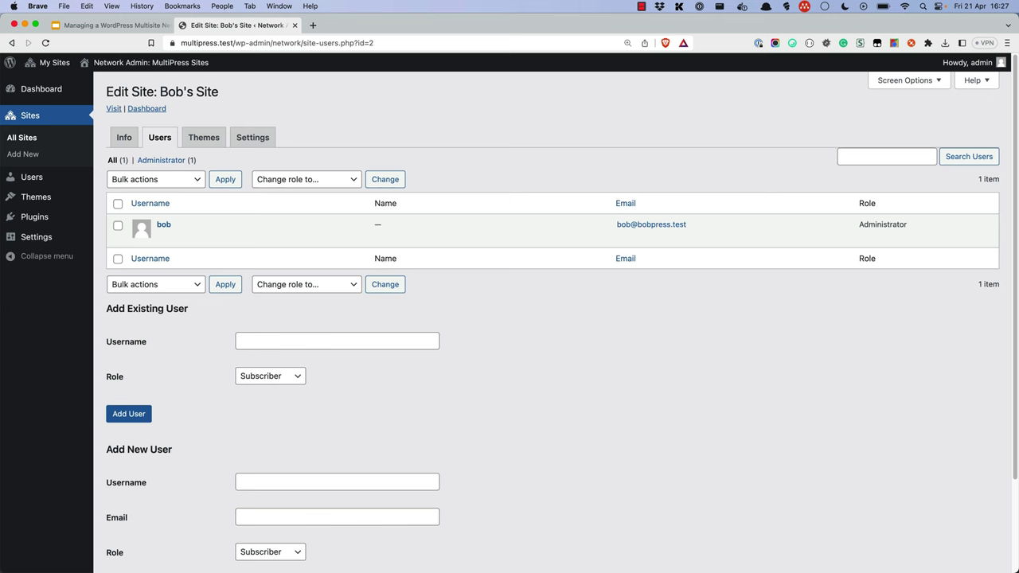
Check Bob's Site's available themes, then its individual Settings values
click(205, 142)
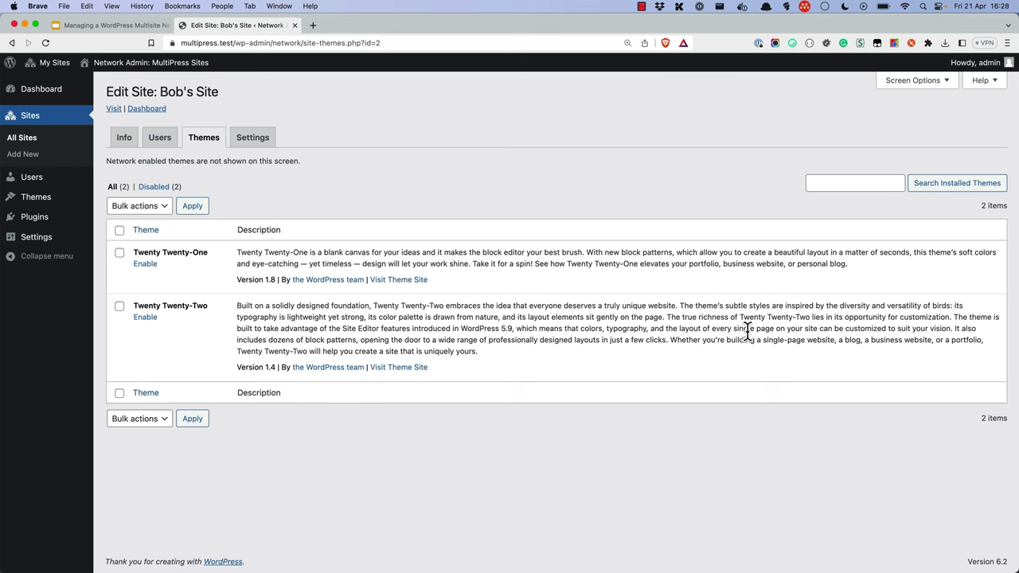
click(253, 138)
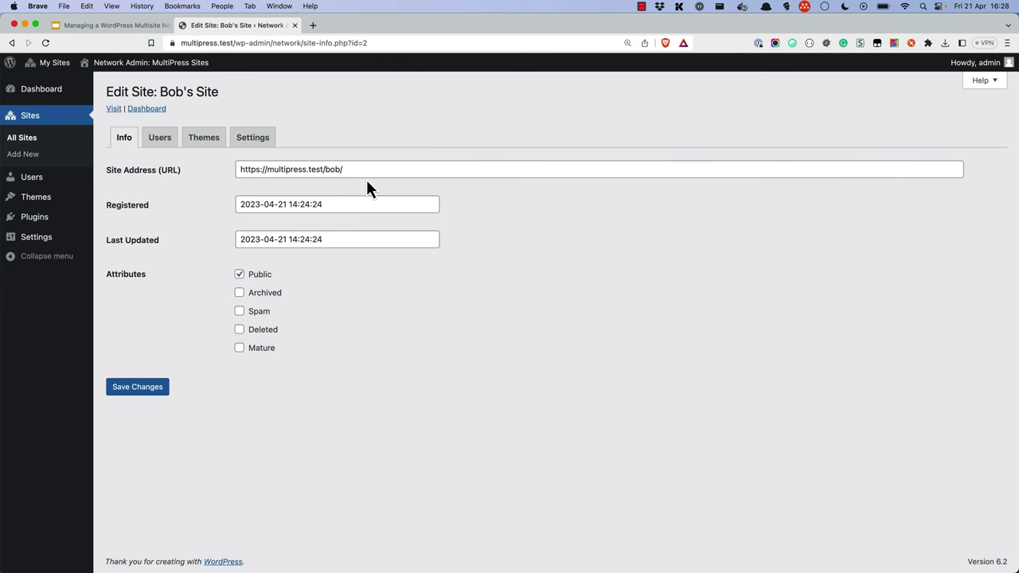
Replace the site address domain with bobpress.test as an unsaved demonstration
drag(350, 170, 267, 169)
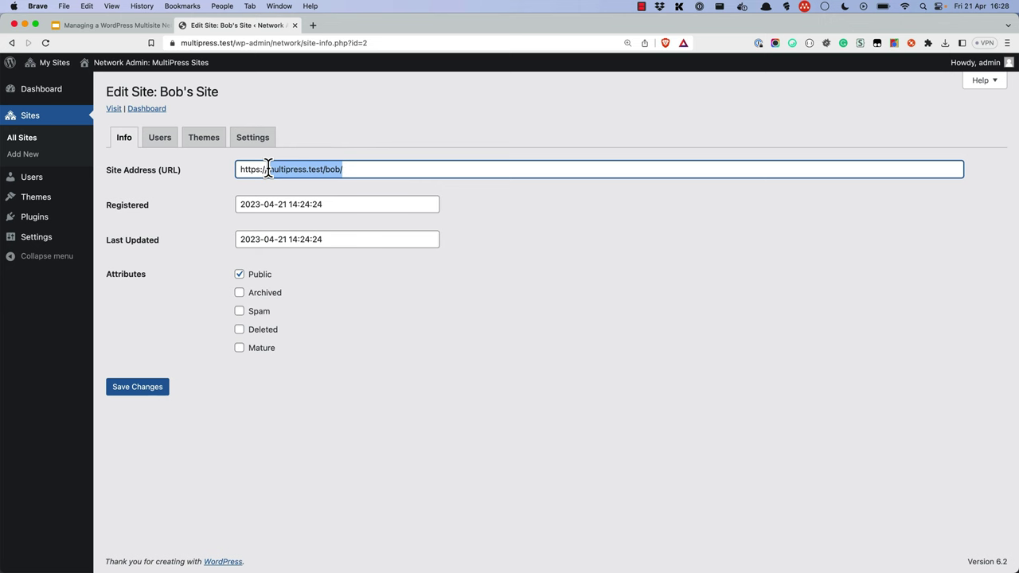
text(bobpress.test)
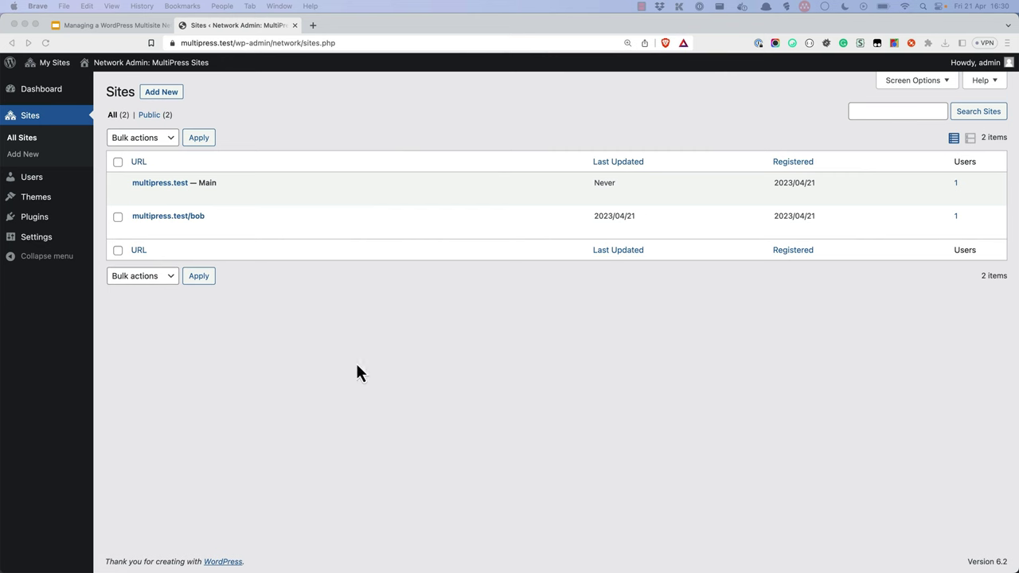
mouse_move(36, 237)
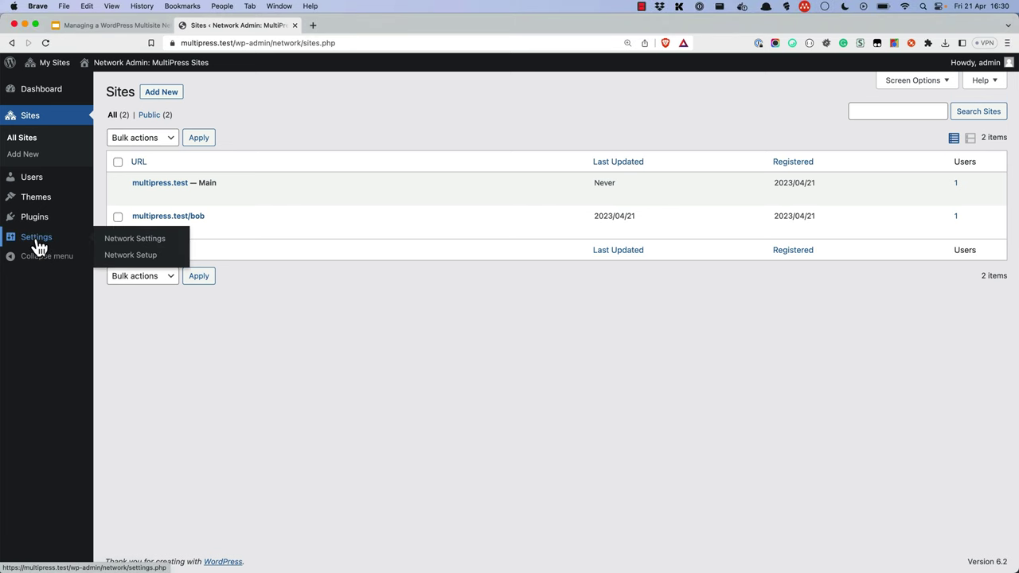
Allow both sites and user accounts to be registered in Network Settings and save
click(137, 246)
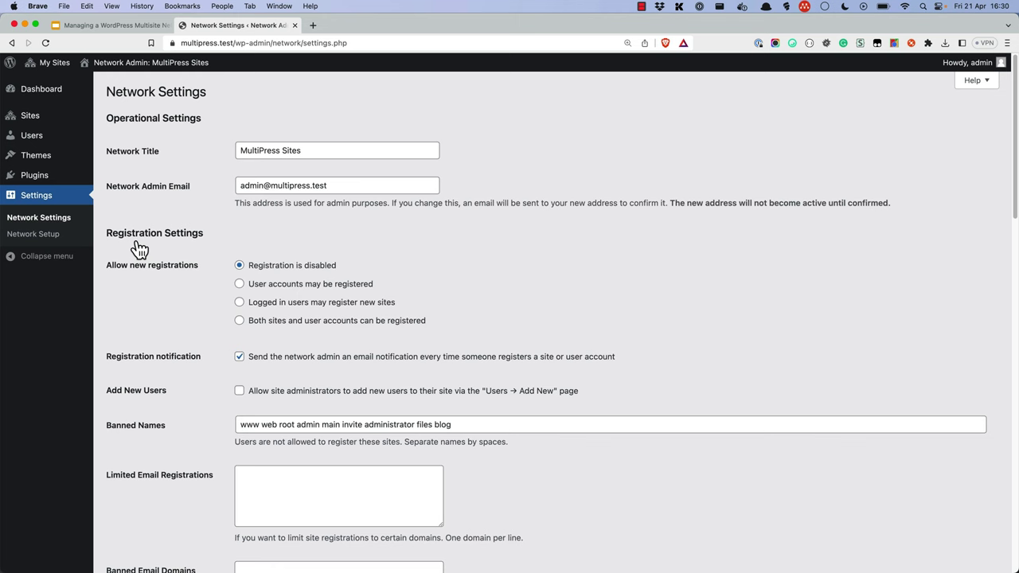
click(239, 320)
scroll(238, 318, down, 15)
click(145, 514)
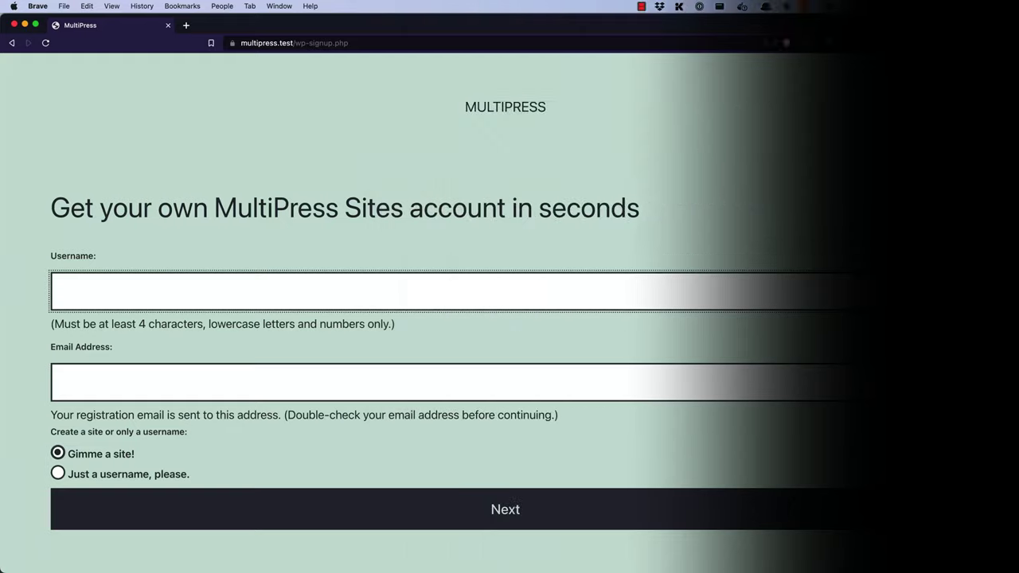
text(jondoe)
key(Tab)
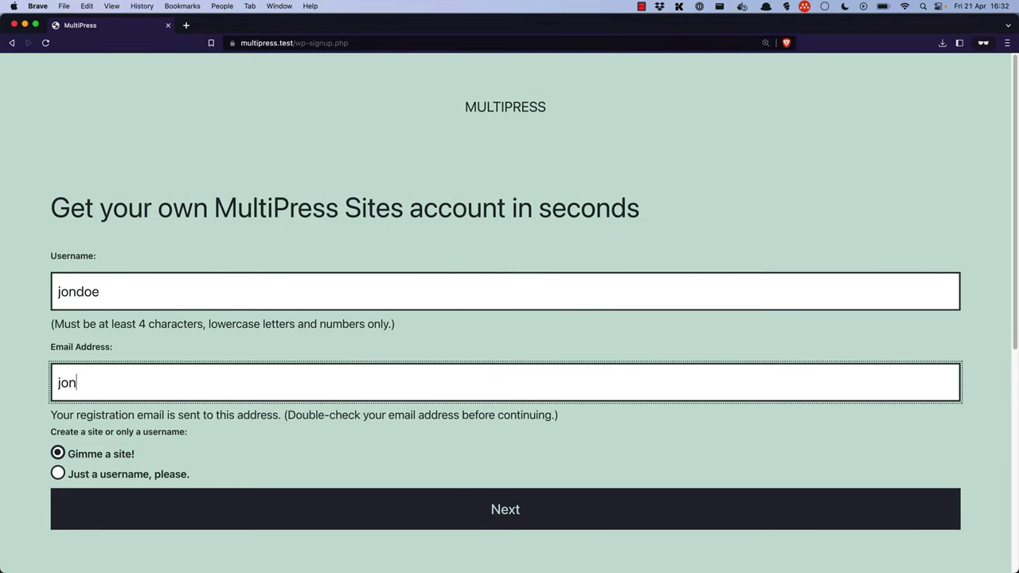
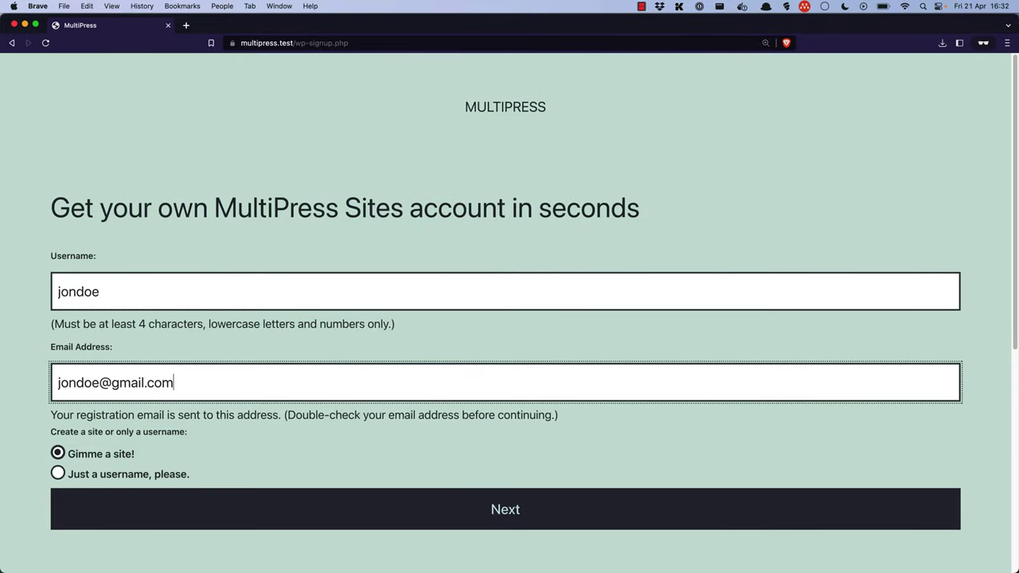
click(538, 515)
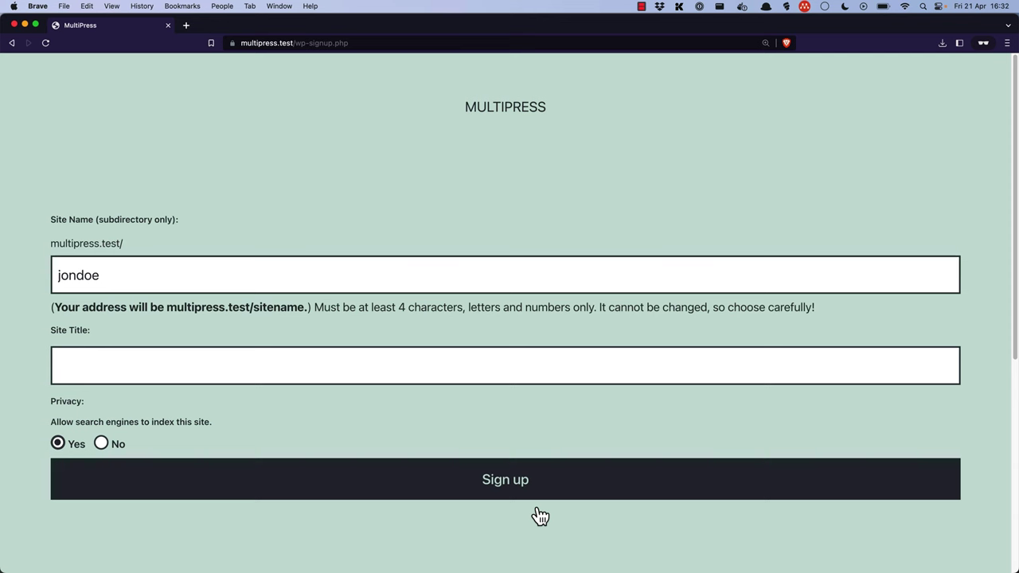
click(221, 371)
text(J)
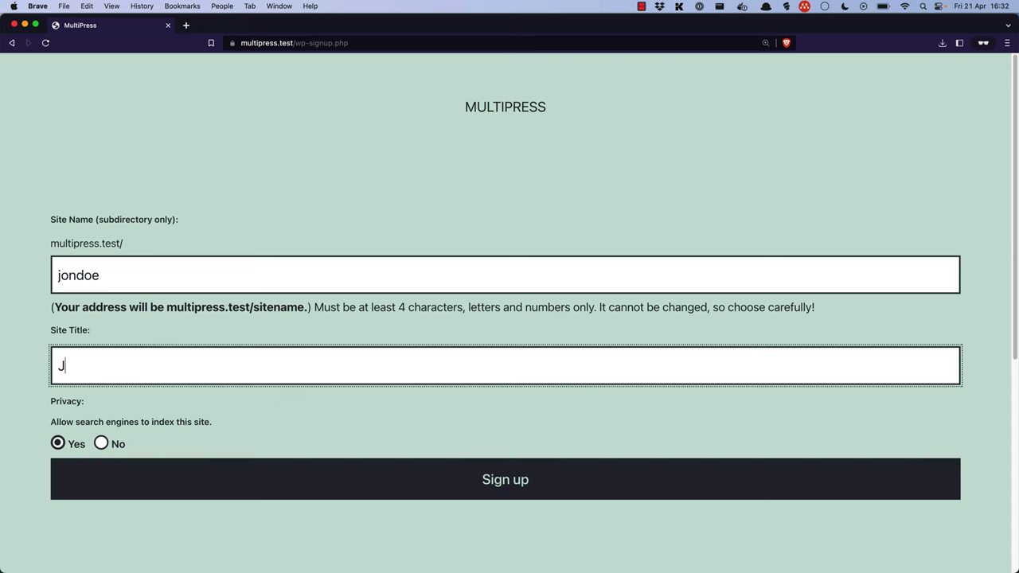
text(on Does Sit)
text(e)
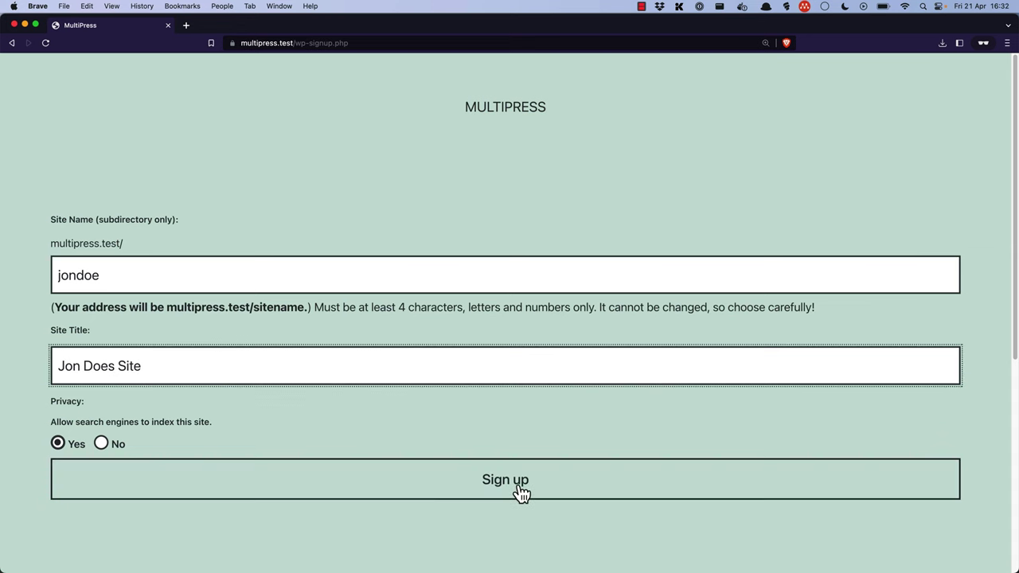
click(519, 488)
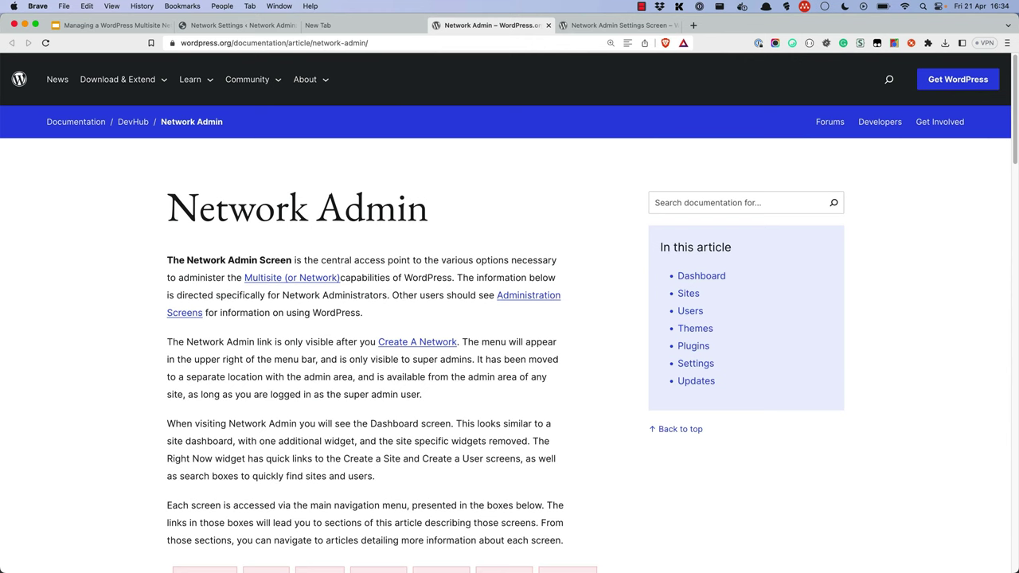
Switch to the 'Network Admin Settings Screen' documentation tab
key(ctrl+Tab)
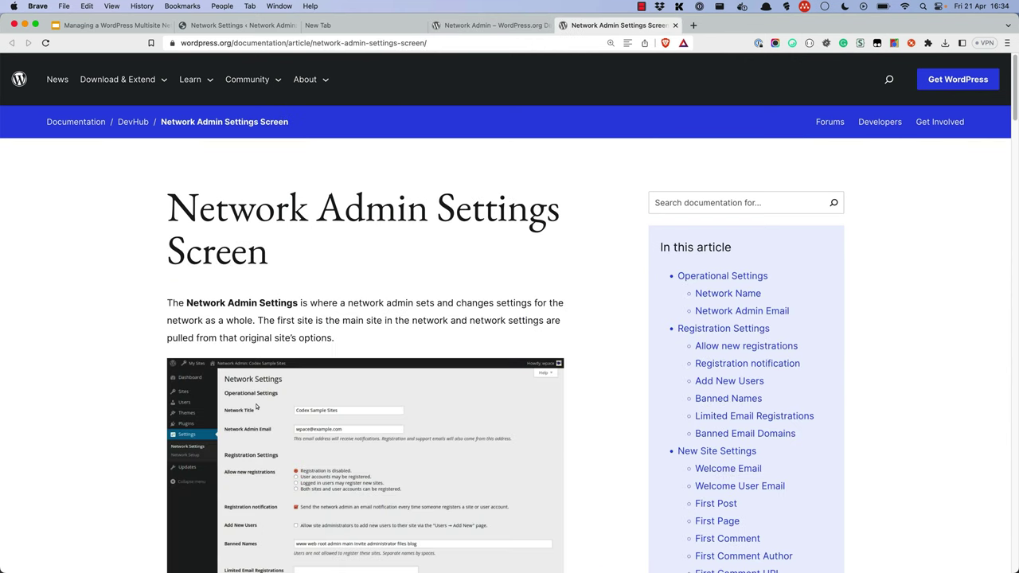